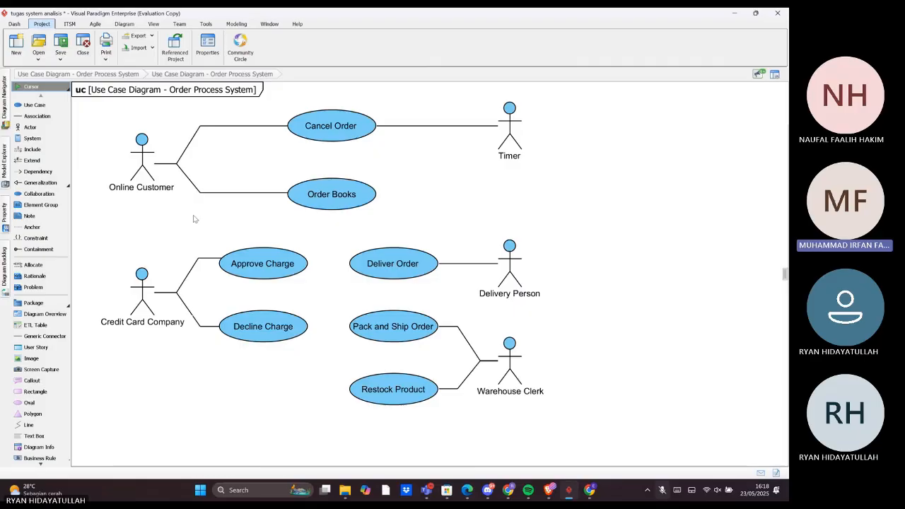
click(309, 200)
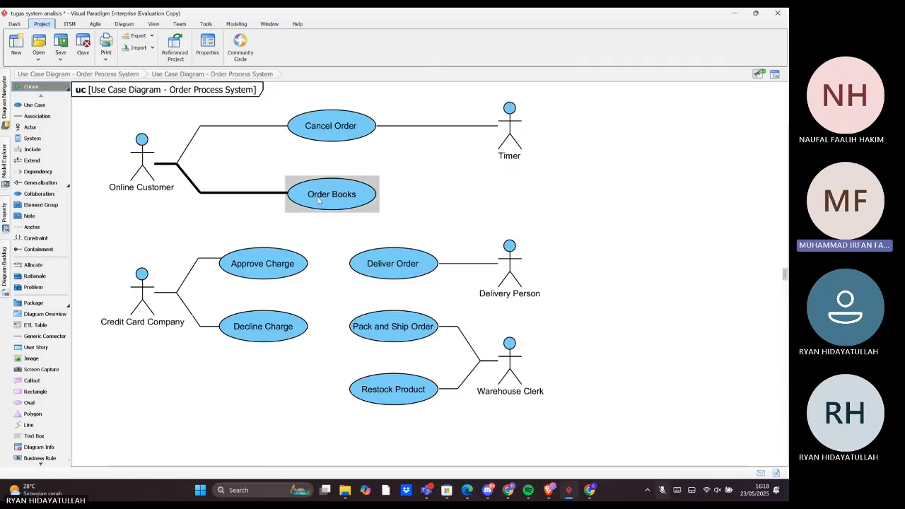
click(141, 297)
click(182, 303)
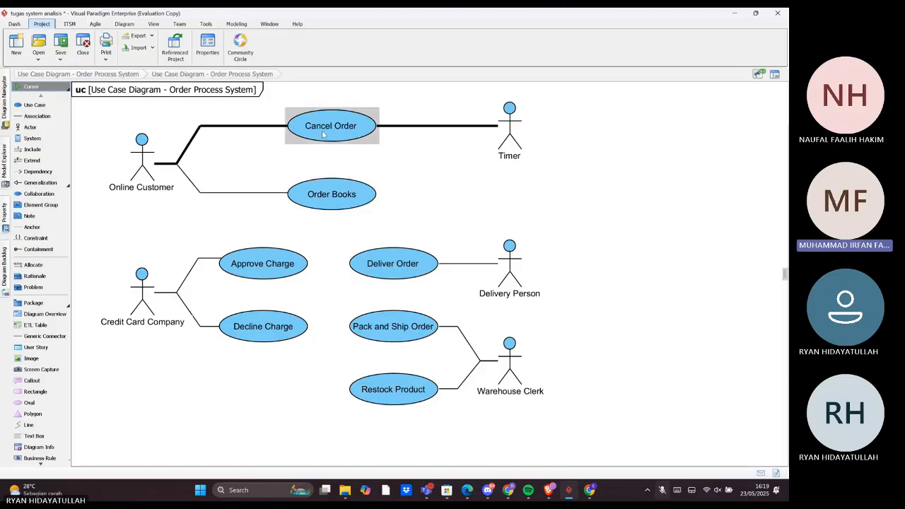
click(240, 126)
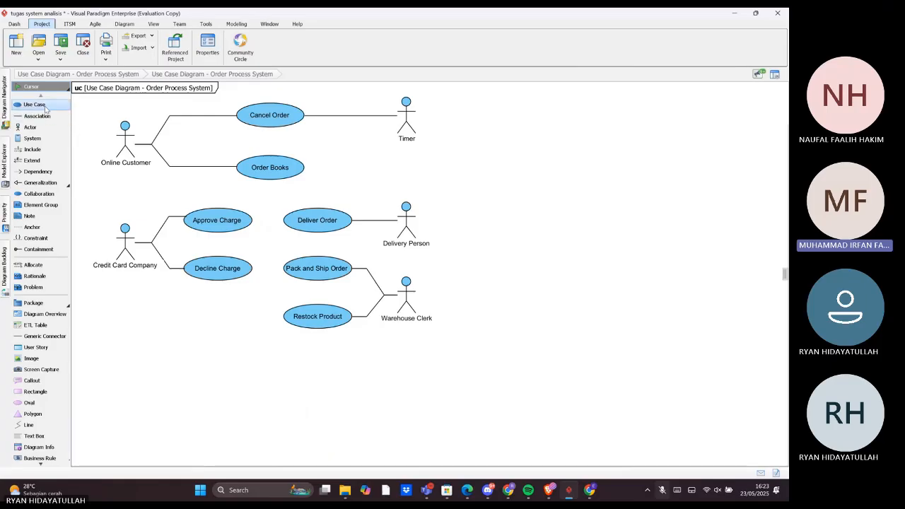
Add a use case with its default name and an actor to its left in the empty area below the existing diagram
click(48, 106)
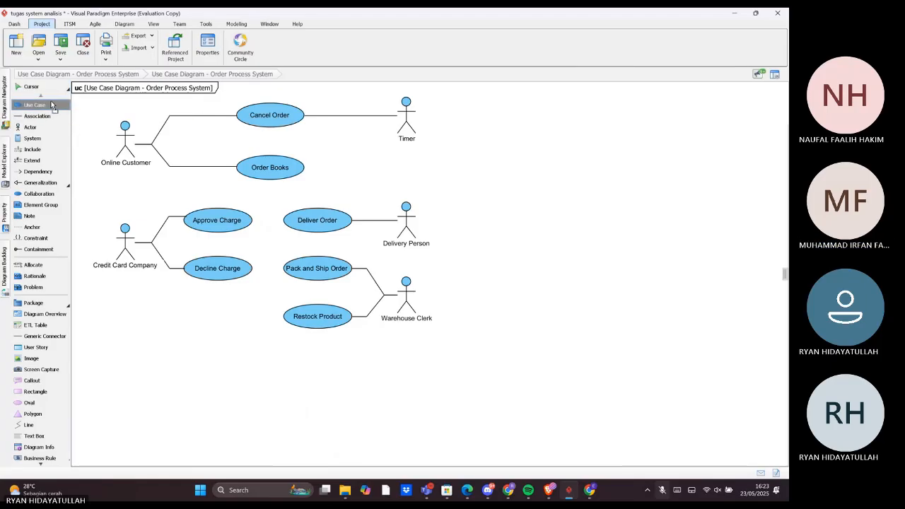
click(255, 380)
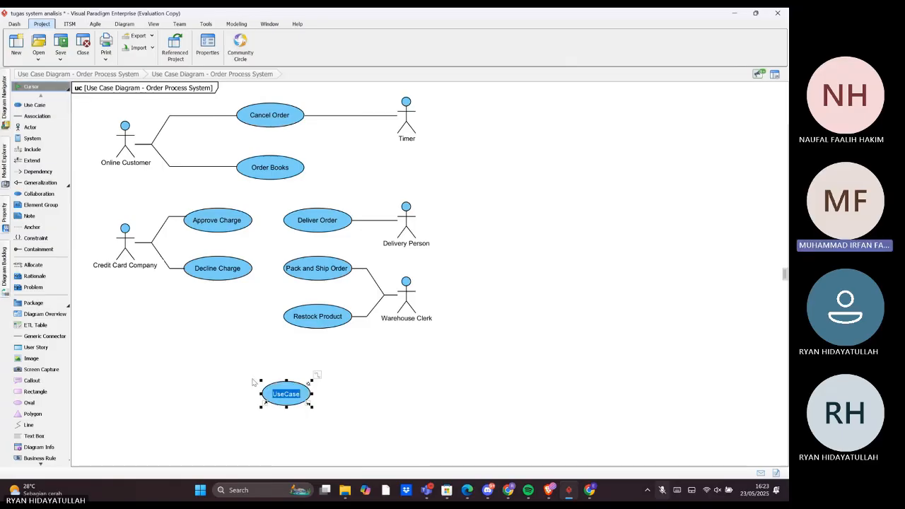
click(348, 386)
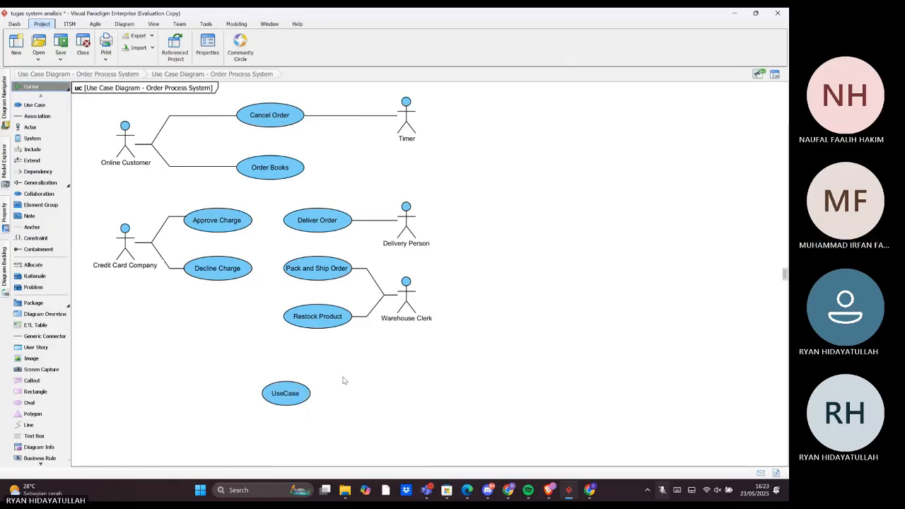
click(32, 127)
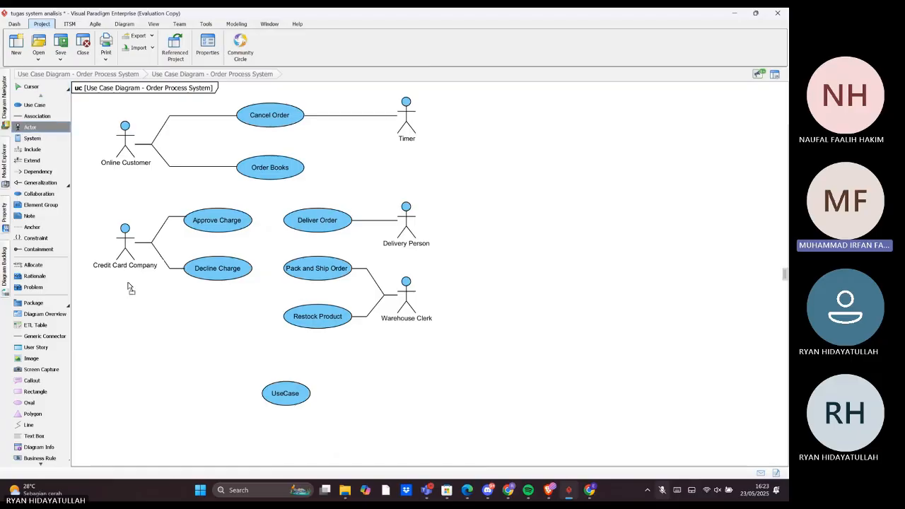
click(145, 395)
click(367, 388)
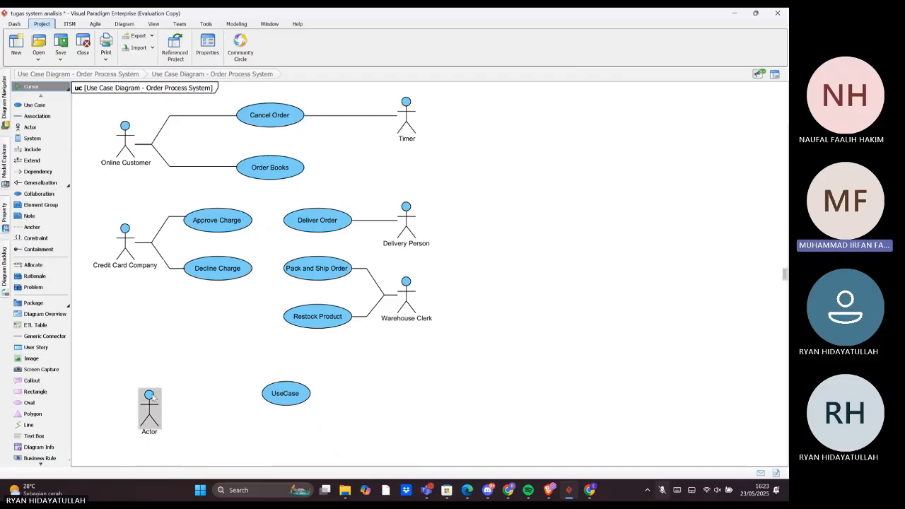
Connect the new actor to the existing new use case with an association
click(35, 116)
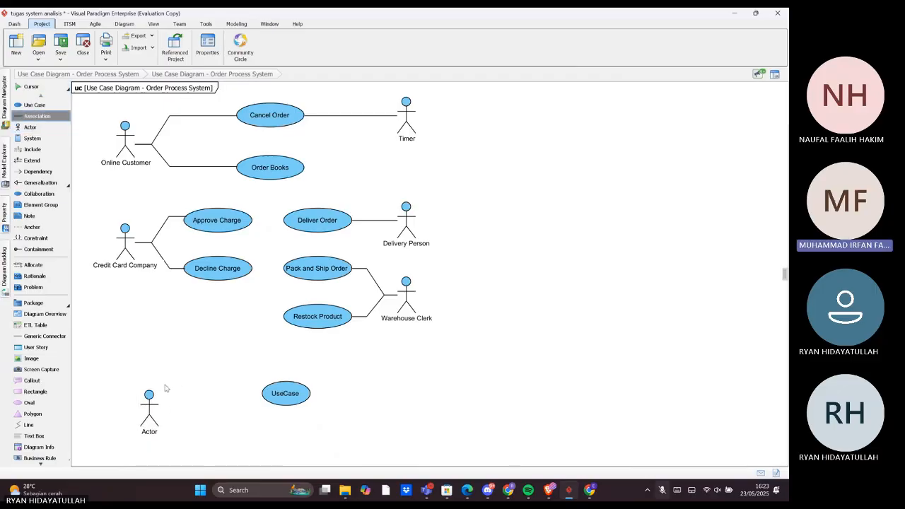
click(167, 386)
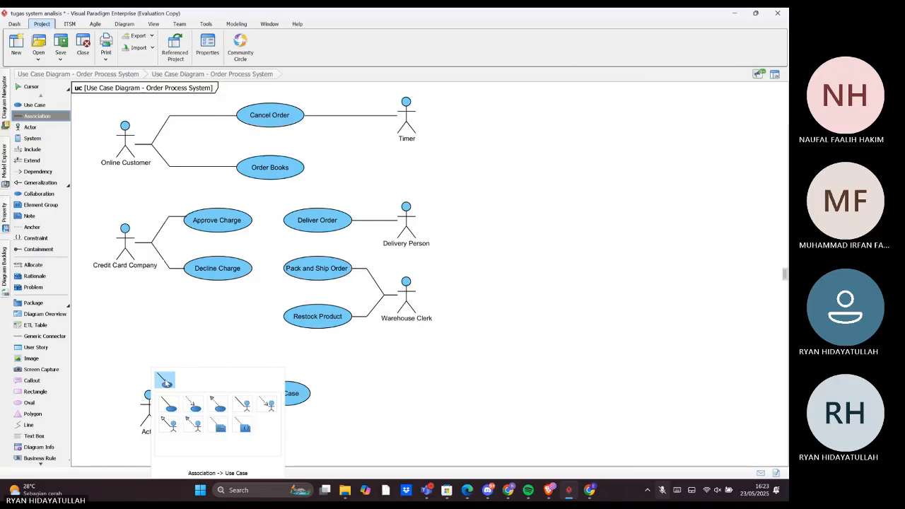
click(166, 383)
click(219, 397)
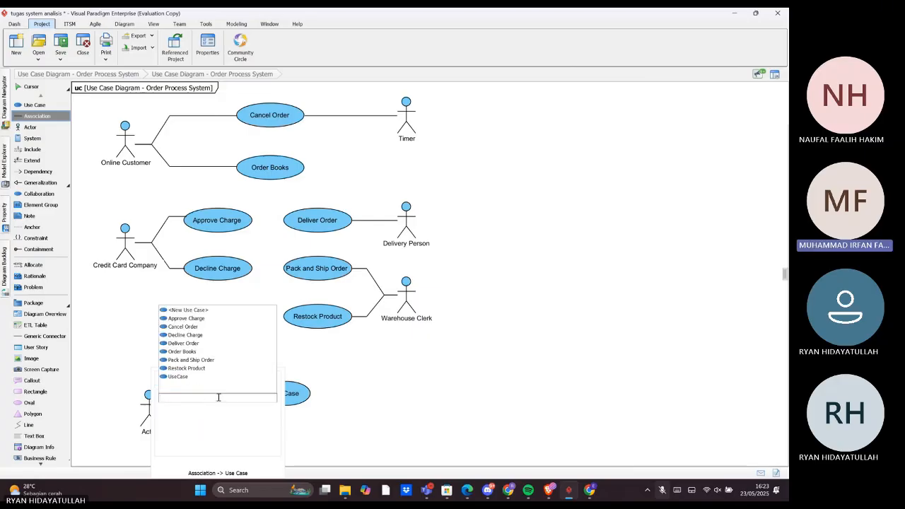
click(185, 378)
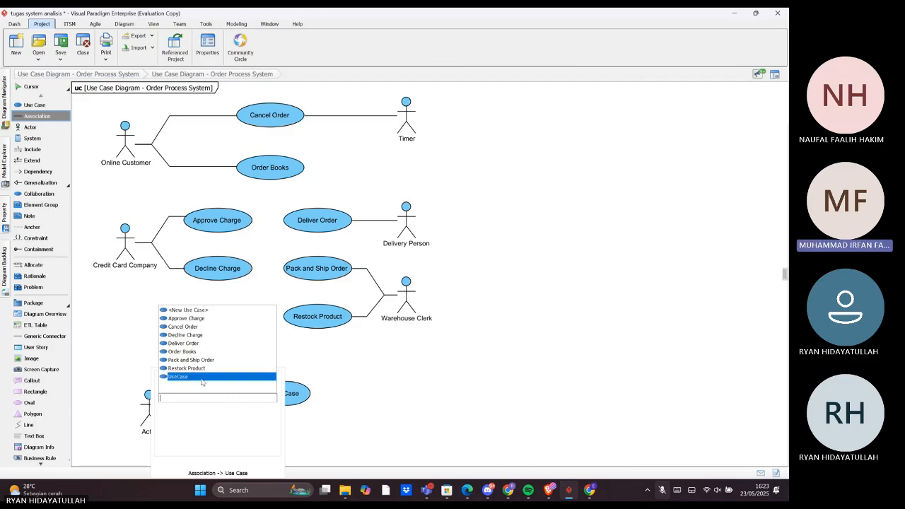
double_click(201, 380)
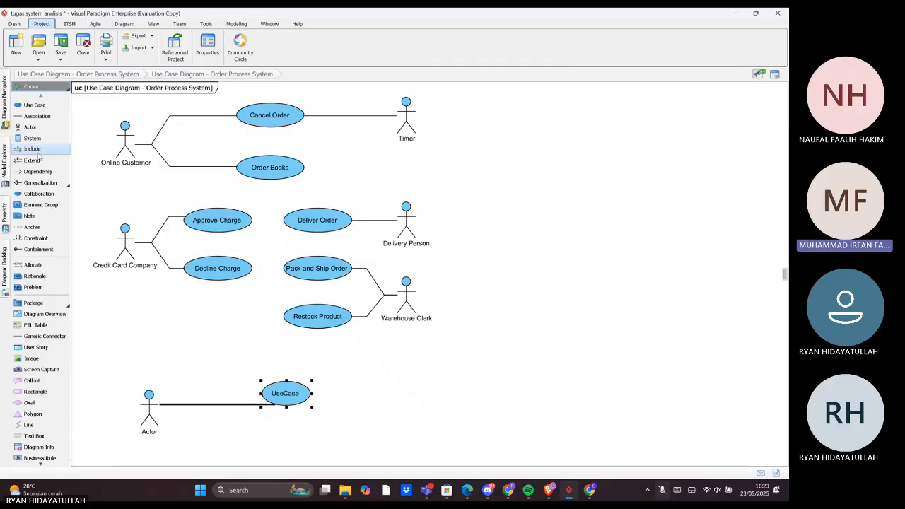
Add a second use case with its default name and align it directly beneath the first new one
click(39, 106)
click(288, 437)
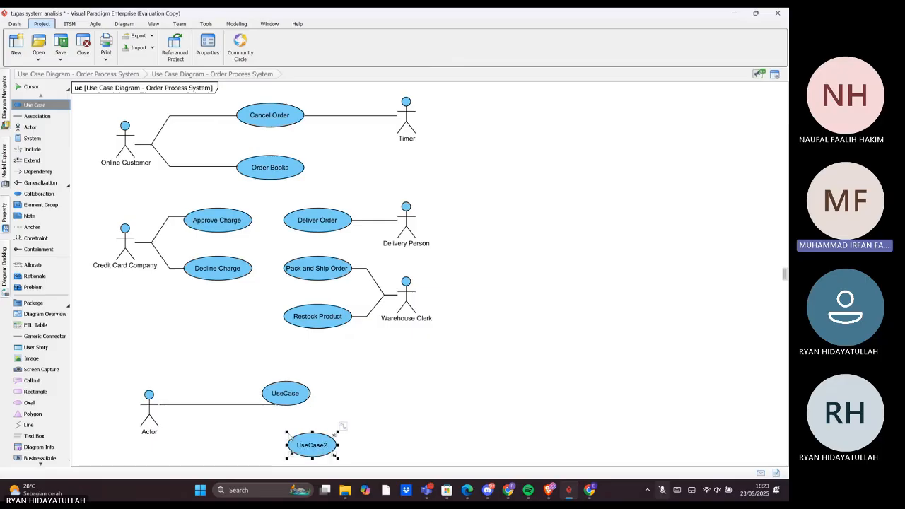
click(380, 417)
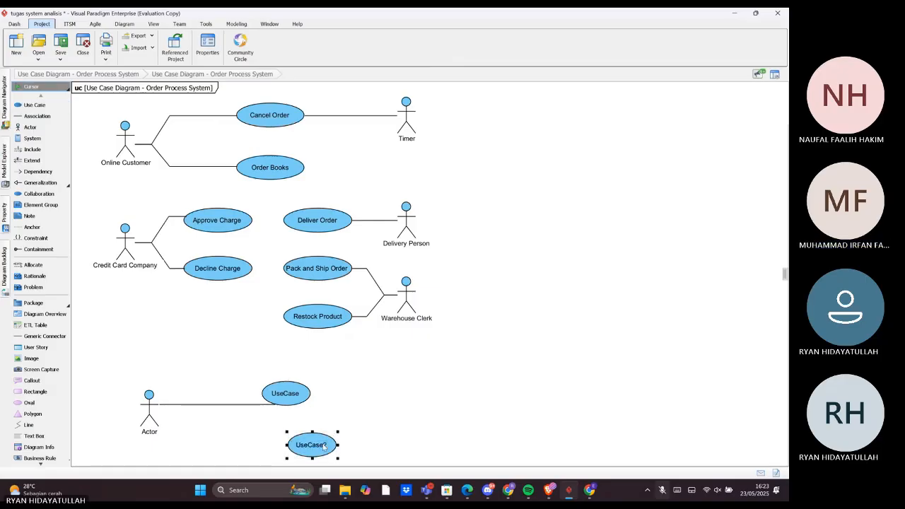
drag(328, 444, 303, 430)
click(355, 411)
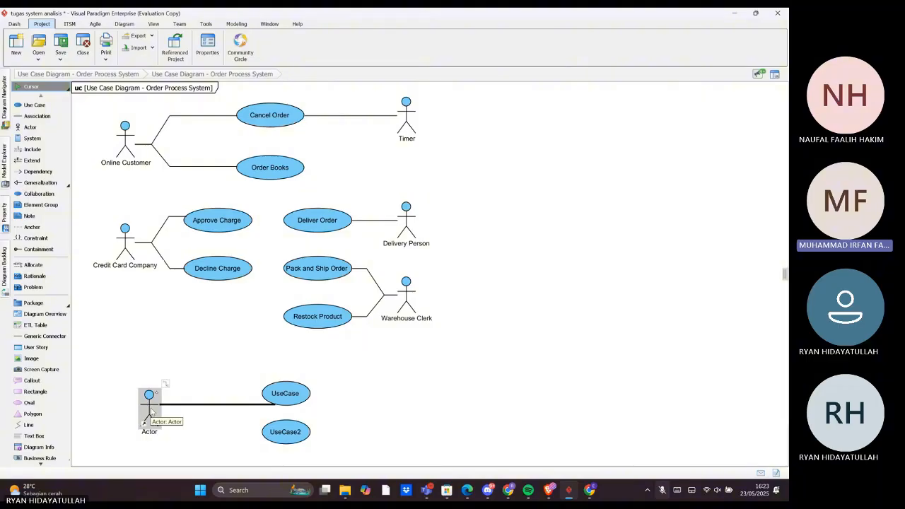
Associate the new actor with the second new use case and bend the connector so it branches off the first association line
click(165, 383)
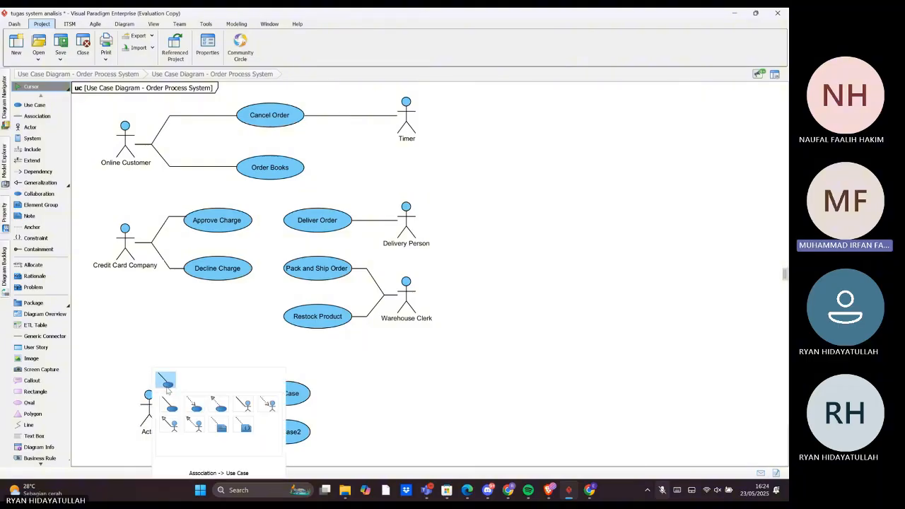
click(168, 386)
click(212, 398)
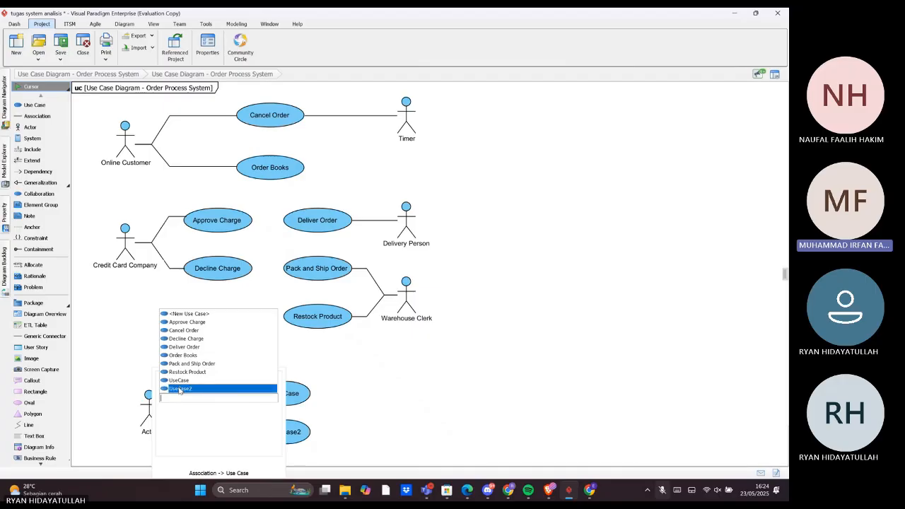
click(180, 390)
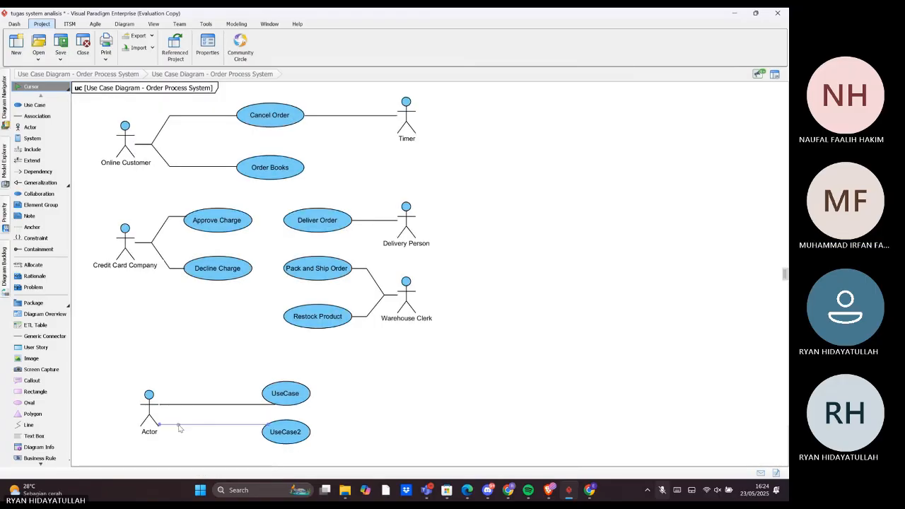
drag(180, 427, 179, 405)
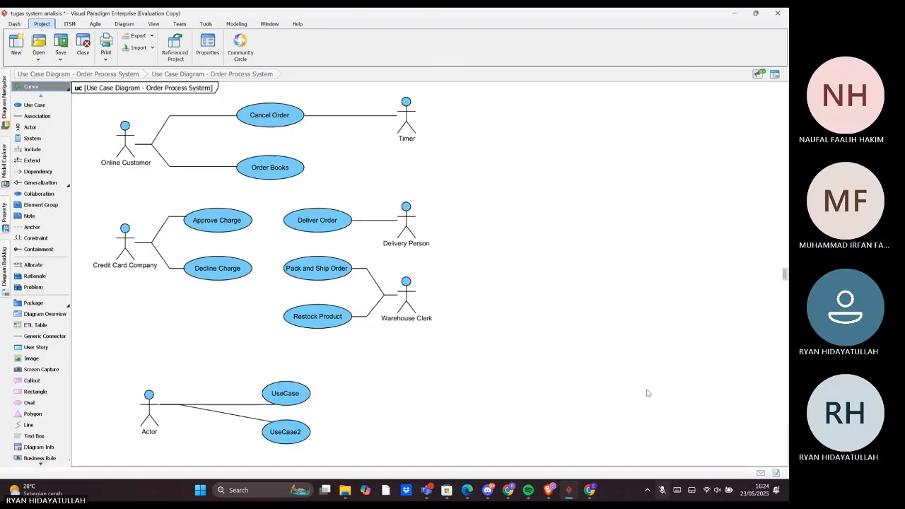
Switch to the Word document in the browser and review the Print Screen Use Case Diagram section through its closing part
click(487, 490)
click(500, 495)
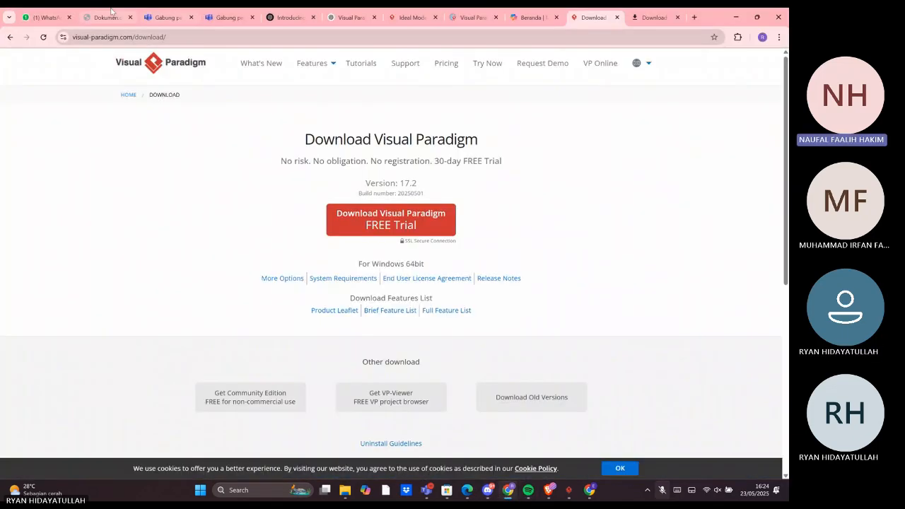
click(106, 17)
scroll(338, 292, down, 20)
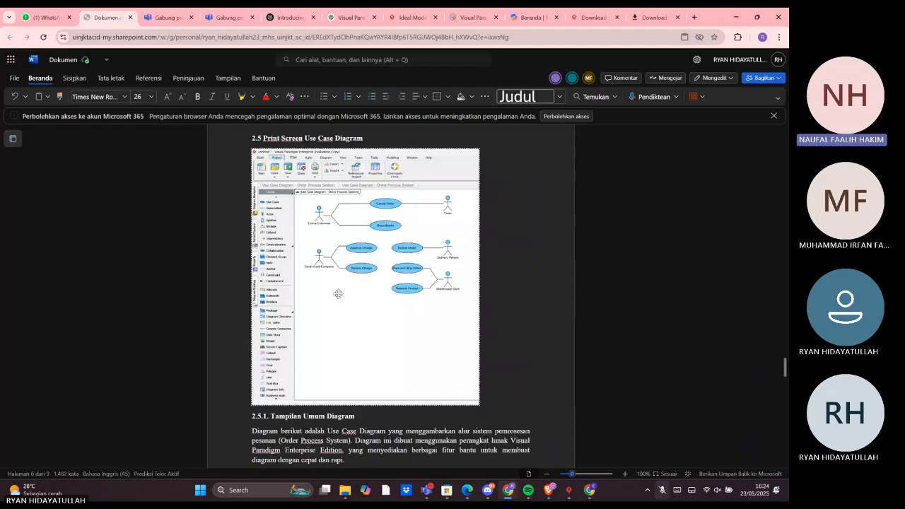
scroll(339, 293, down, 2)
scroll(488, 367, up, 1)
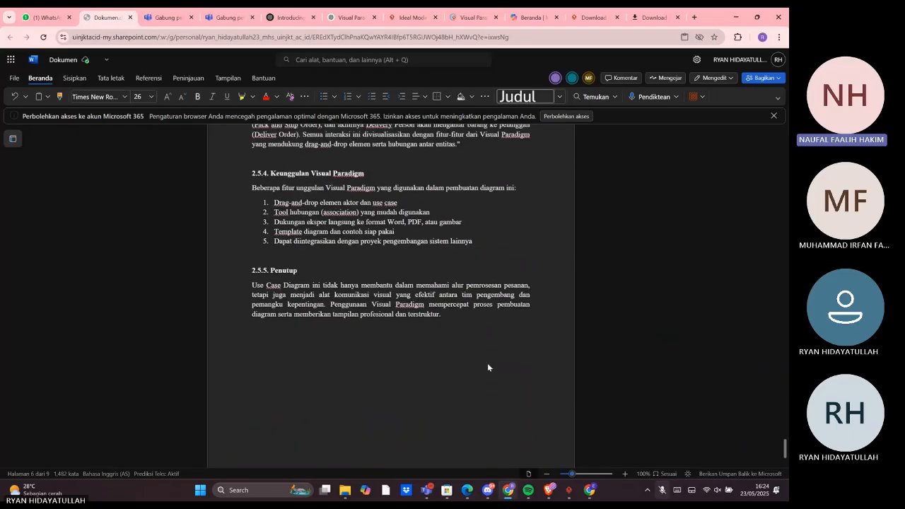